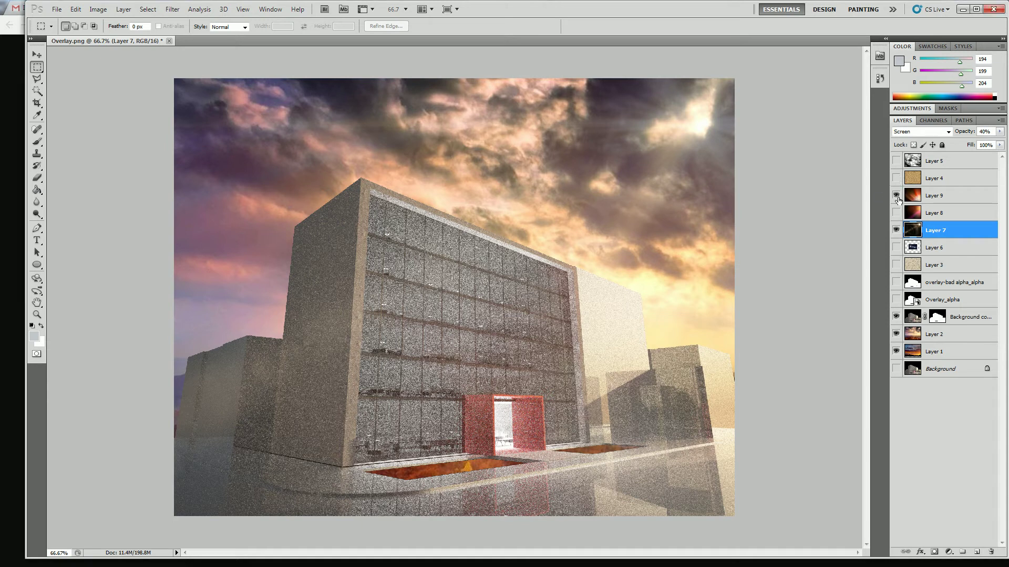
Show the paper texture on Layer 3 and check the image with Layers 7, 9 and 3 toggled off and on.
left_click(897, 265)
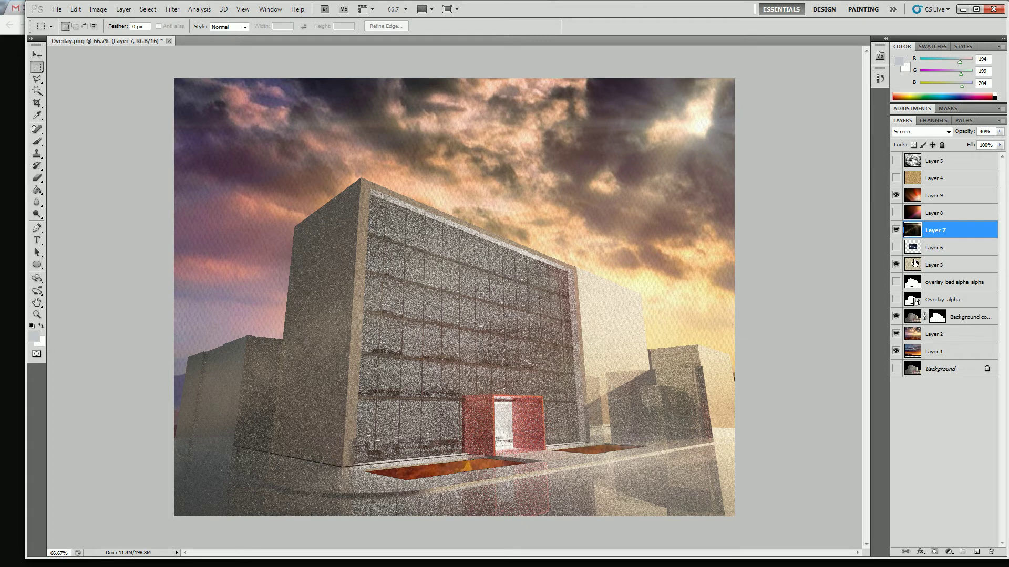
left_click(896, 266)
left_click(896, 230)
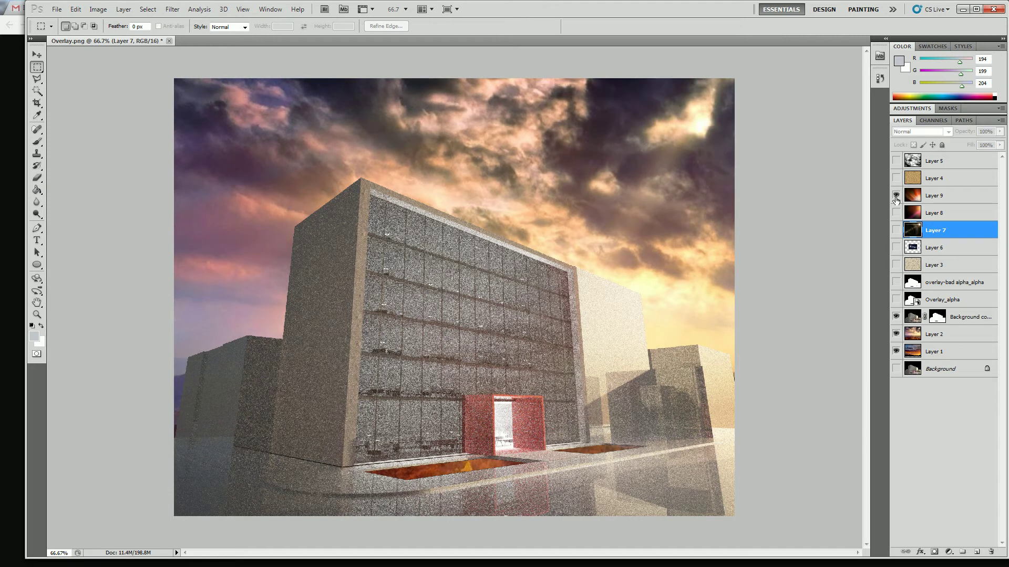
left_click(896, 197)
left_click(896, 197)
left_click(896, 229)
left_click(895, 265)
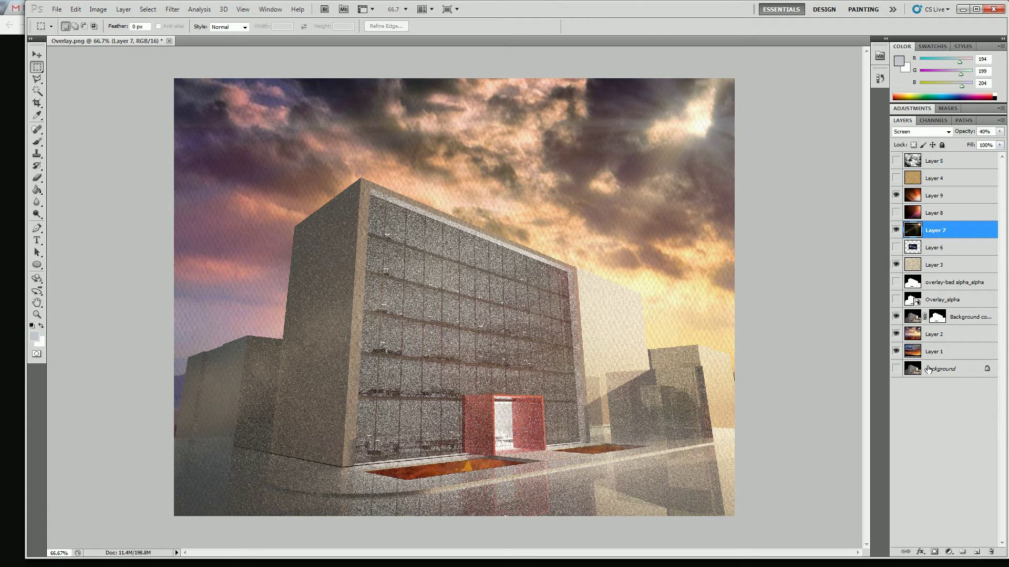
Open the Shadows/Highlights adjustment for the Background copy layer and move its dialog clear of the building.
left_click(915, 322)
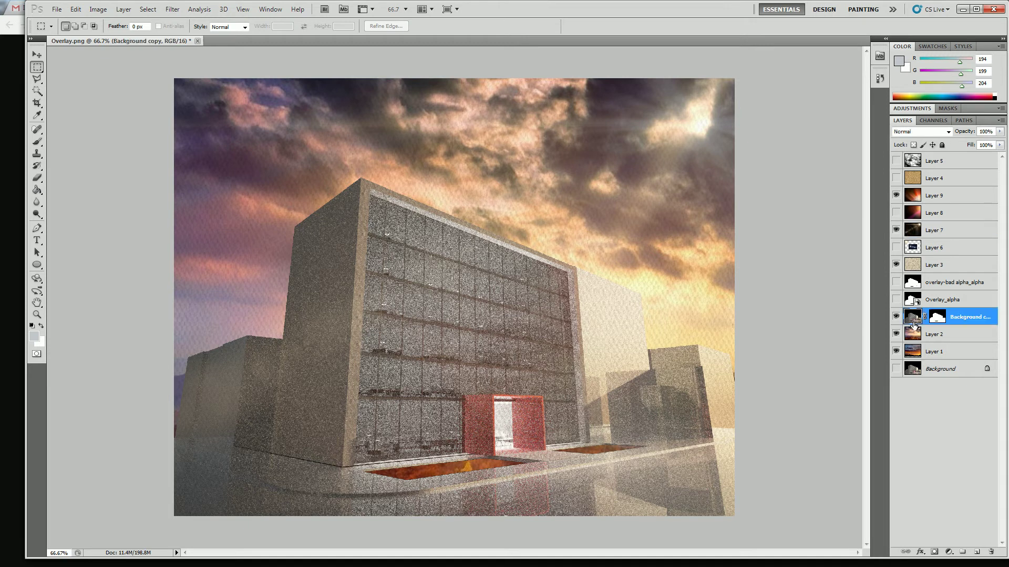
left_click(916, 371)
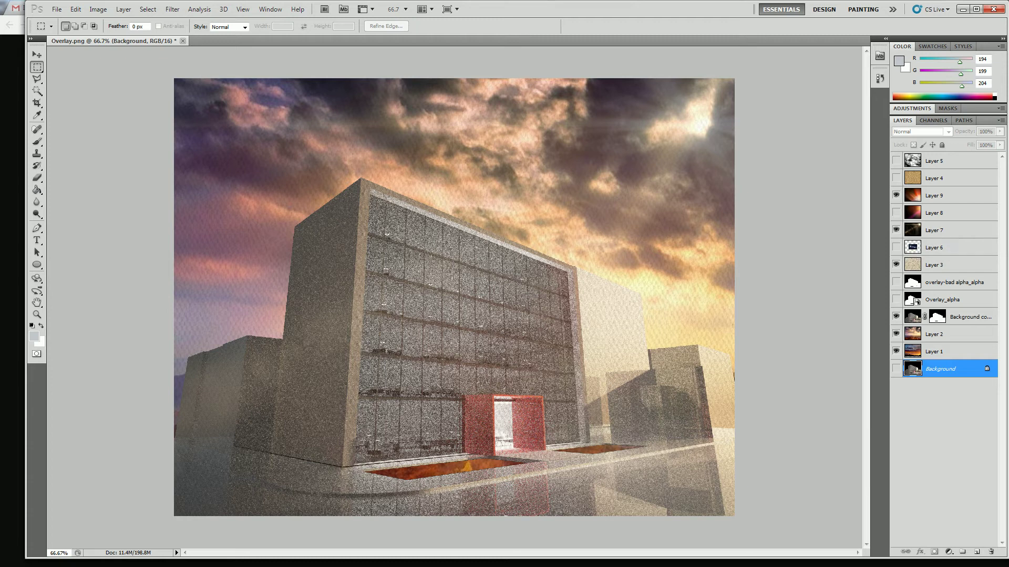
left_click(918, 322)
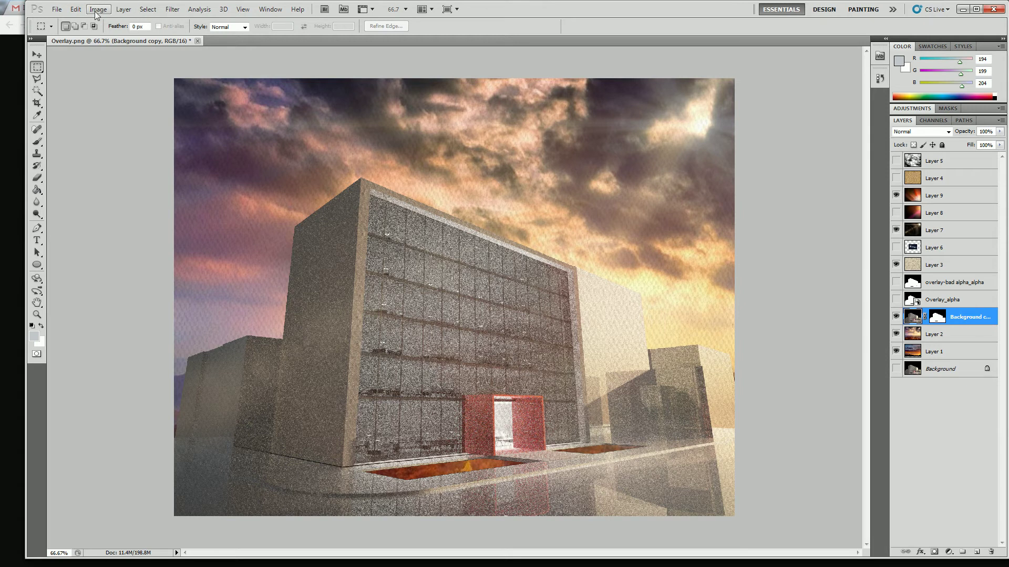
left_click(106, 12)
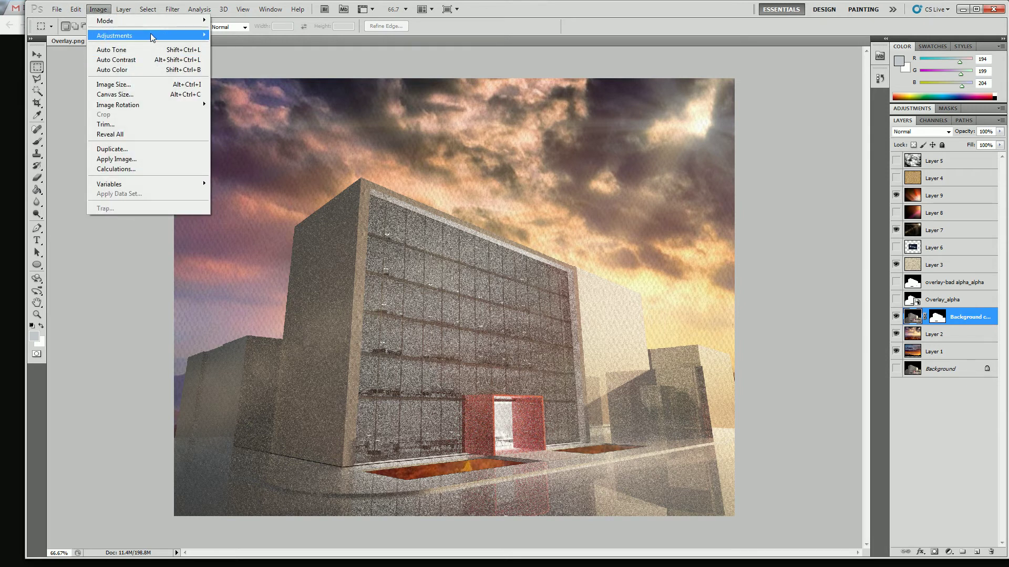
mouse_move(165, 34)
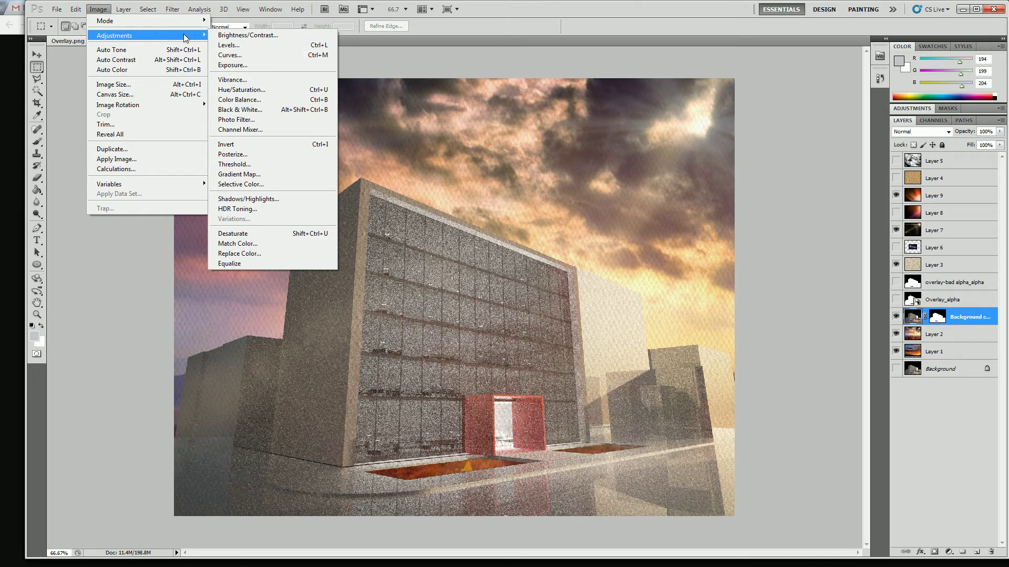
left_click(246, 199)
left_click_drag(508, 145, 758, 59)
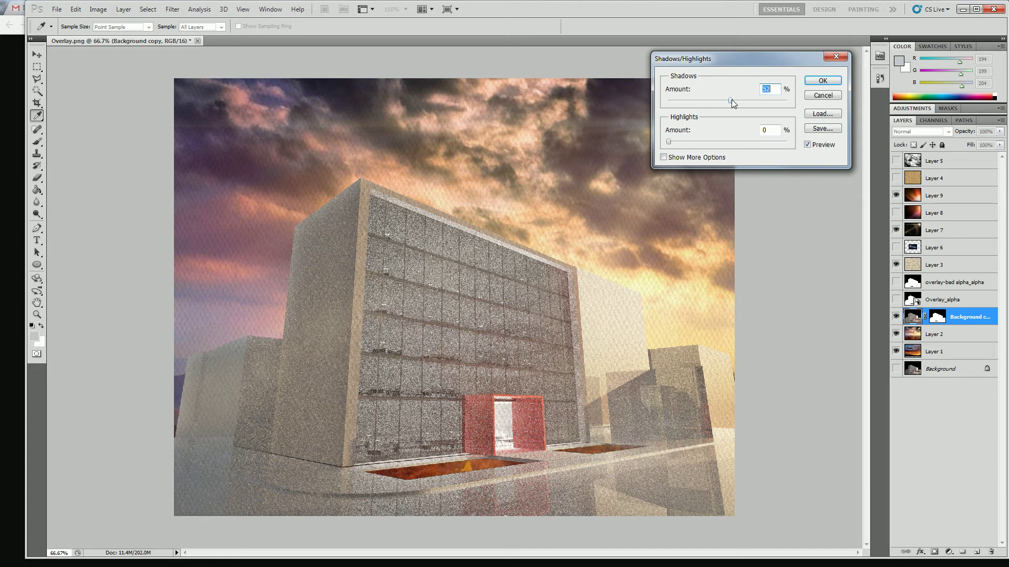
Try shadows amounts of 0%, 26% and 3%, ending at 6%, while comparing against the unadjusted image.
left_click_drag(733, 108, 655, 102)
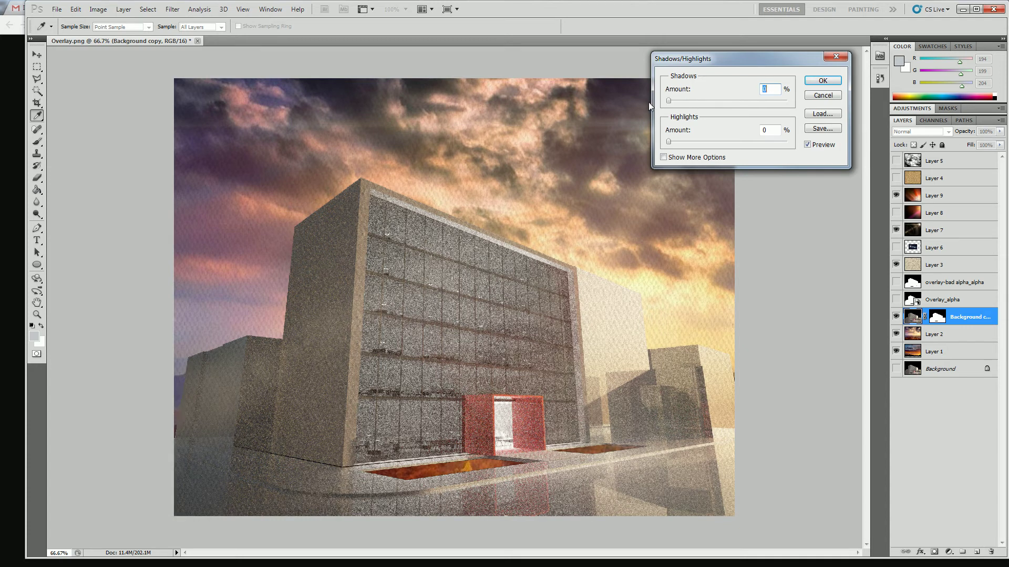
left_click(808, 146)
left_click(808, 147)
left_click(701, 101)
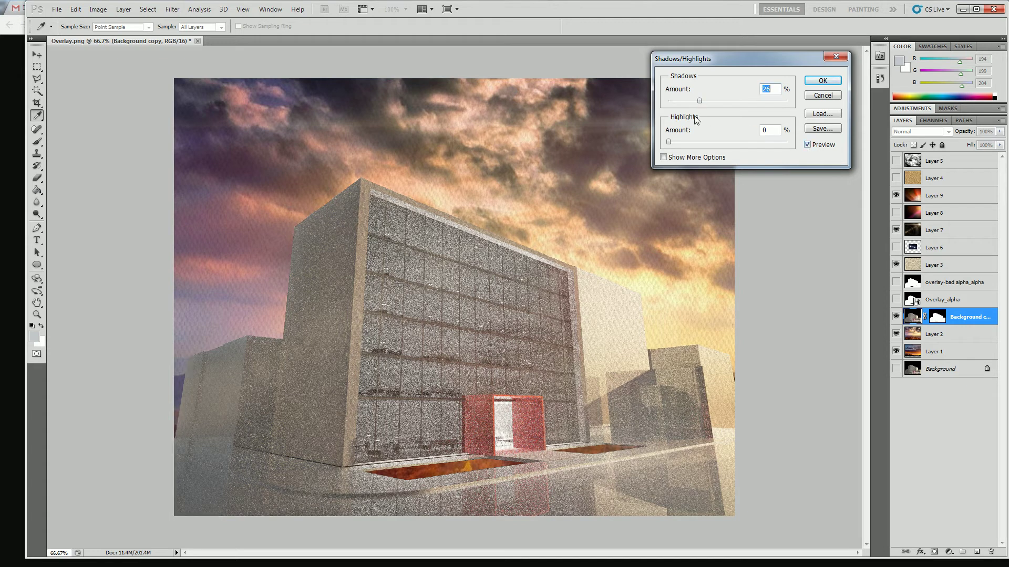
left_click_drag(699, 101, 671, 100)
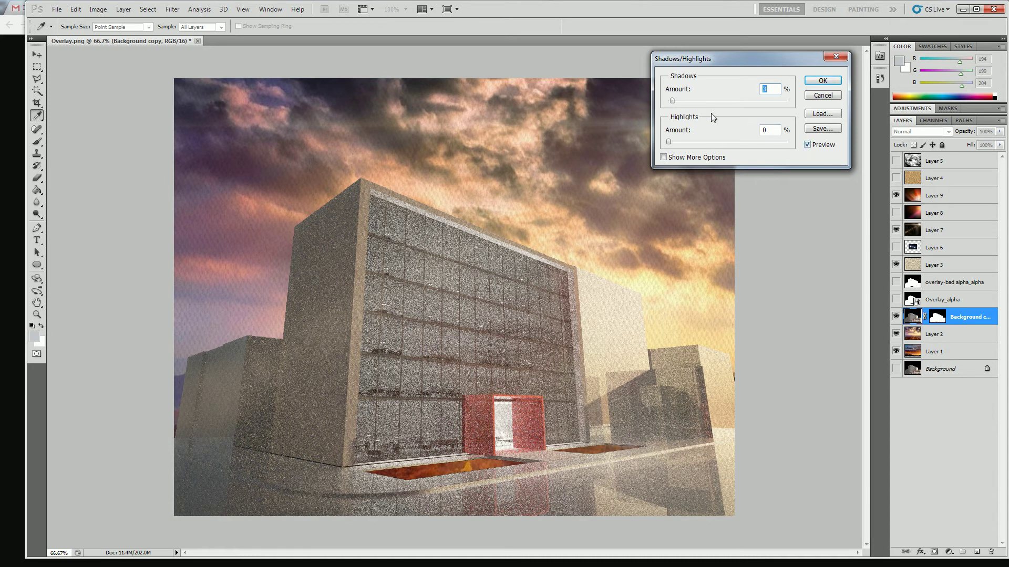
left_click_drag(675, 102, 677, 103)
Try a highlights amount of 97% and compare the image with and without the preview.
left_click_drag(669, 142, 780, 147)
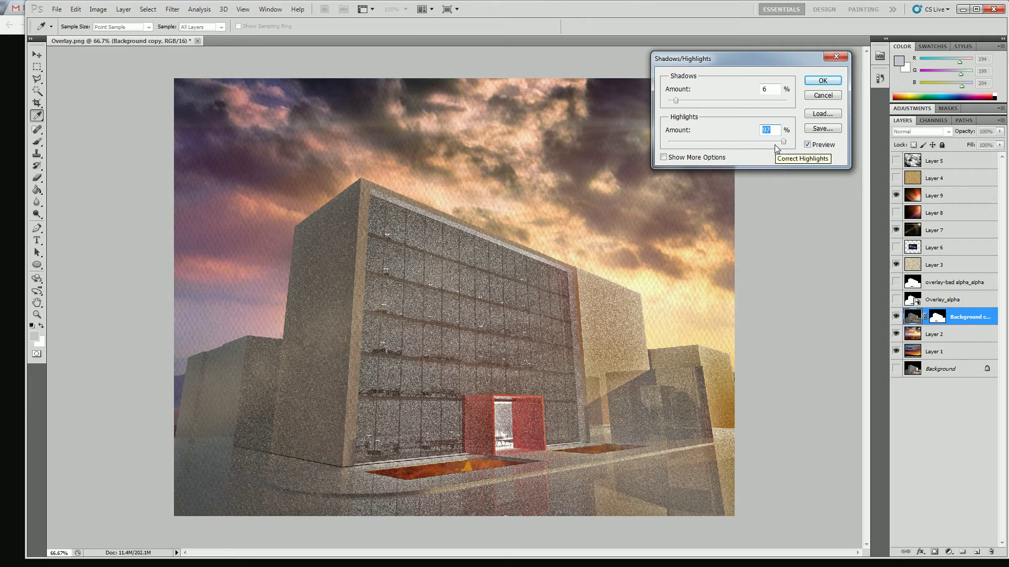
left_click(808, 145)
left_click(808, 145)
left_click(808, 145)
left_click(808, 145)
left_click(808, 145)
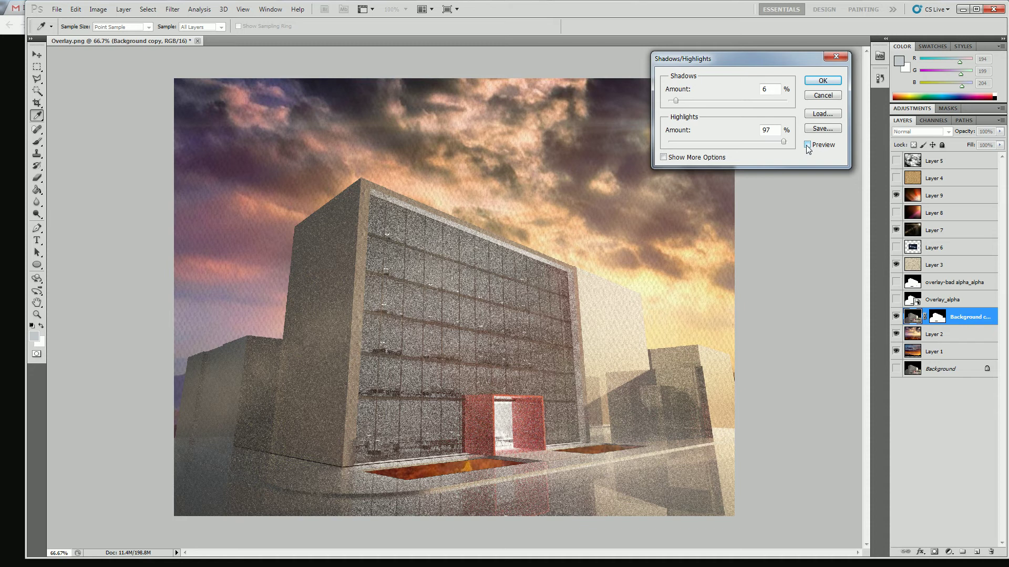
left_click(807, 146)
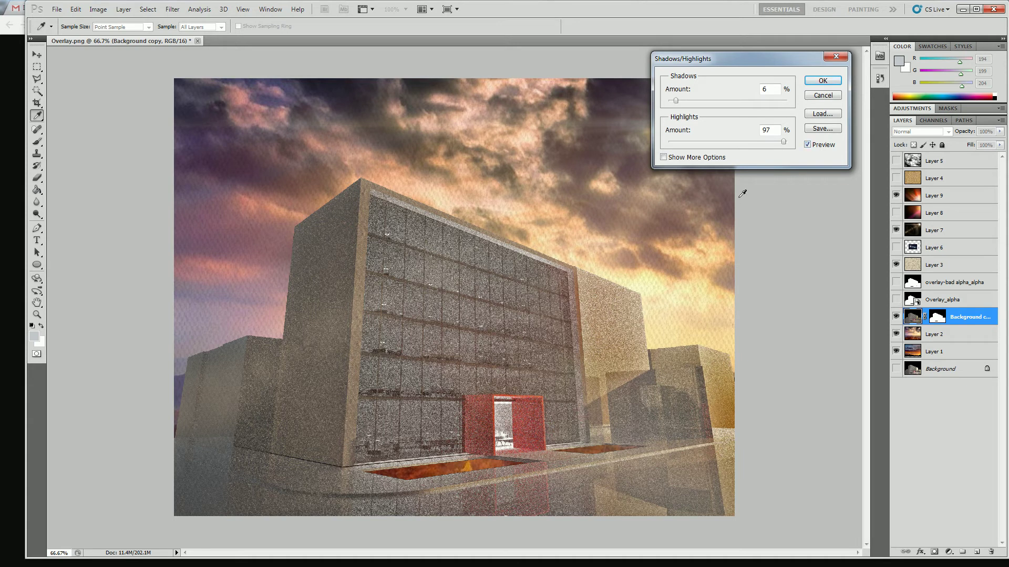
Set the highlights amount to 11% and compare the image with and without the adjustment.
left_click_drag(783, 142, 682, 144)
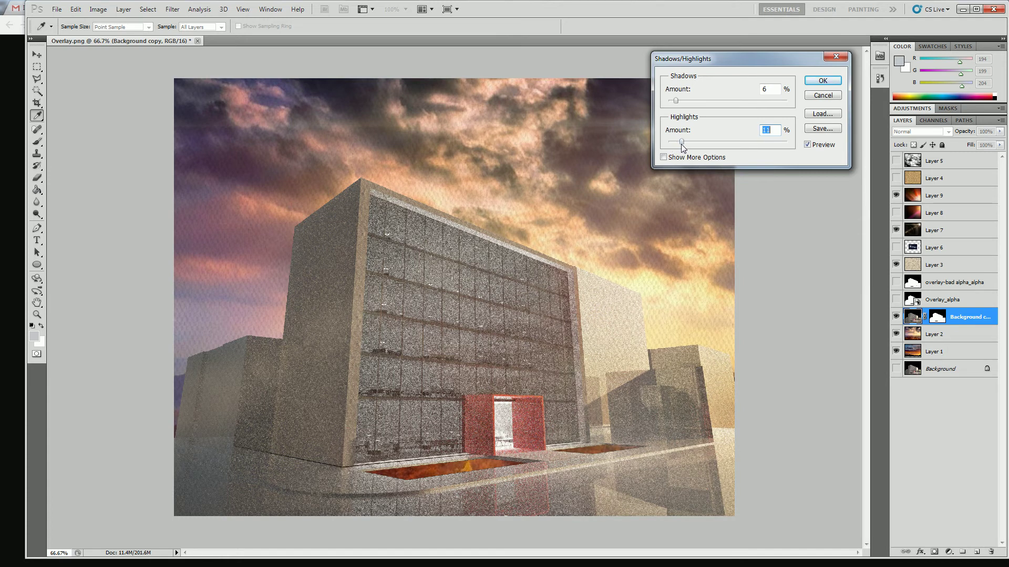
left_click(813, 145)
left_click(812, 145)
left_click(810, 144)
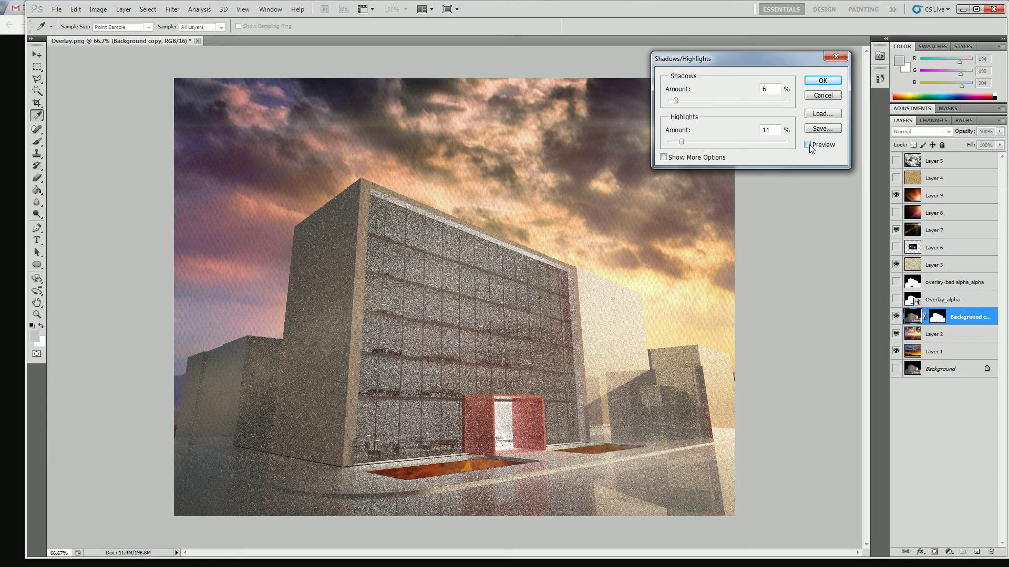
left_click(809, 144)
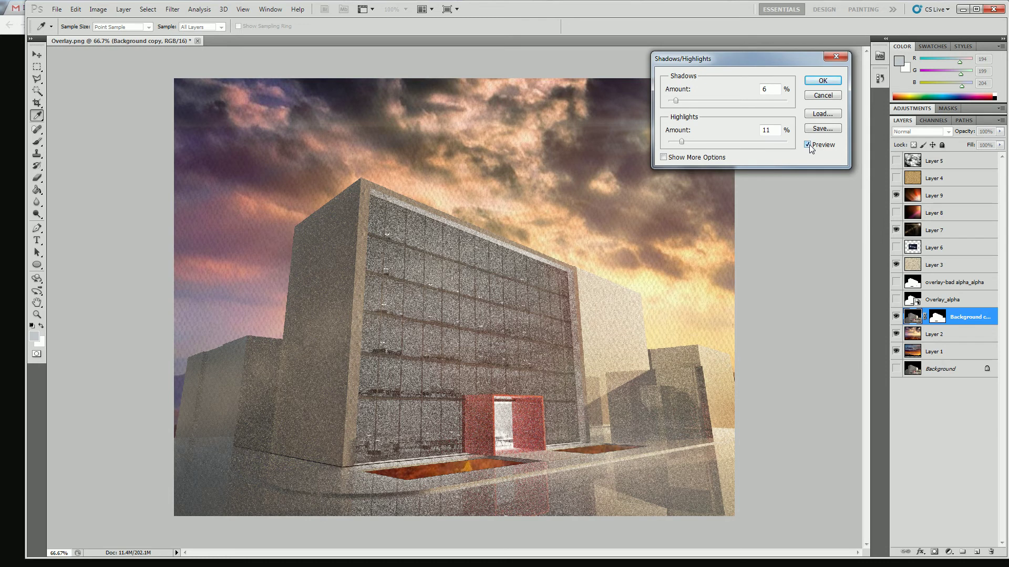
left_click(808, 144)
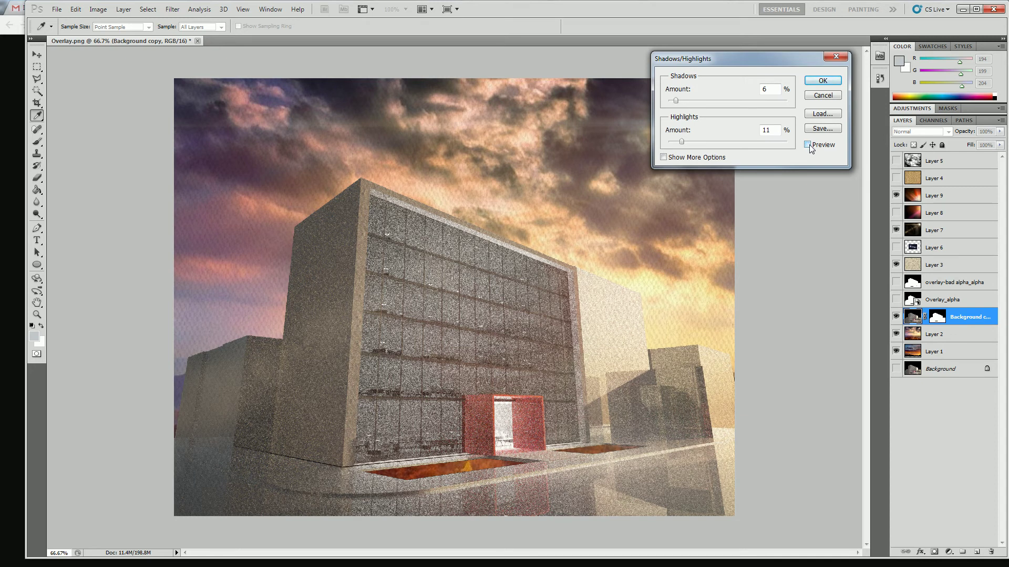
left_click(809, 144)
Set the shadows amount to 2%, keep highlights at 11%, and apply the Shadows/Highlights adjustment.
left_click(679, 101)
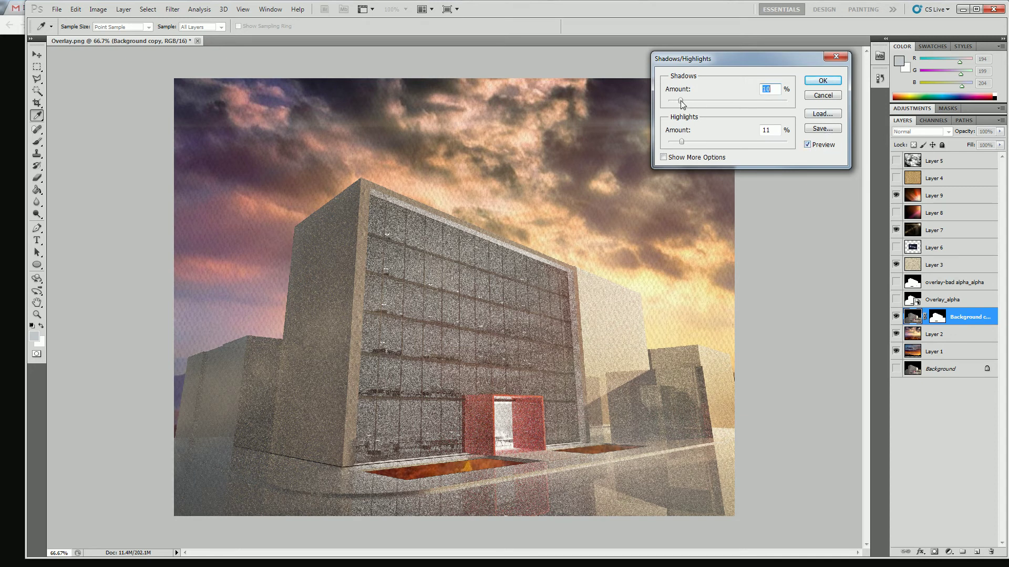
left_click_drag(682, 140, 679, 142)
left_click(682, 143)
left_click_drag(682, 102, 669, 99)
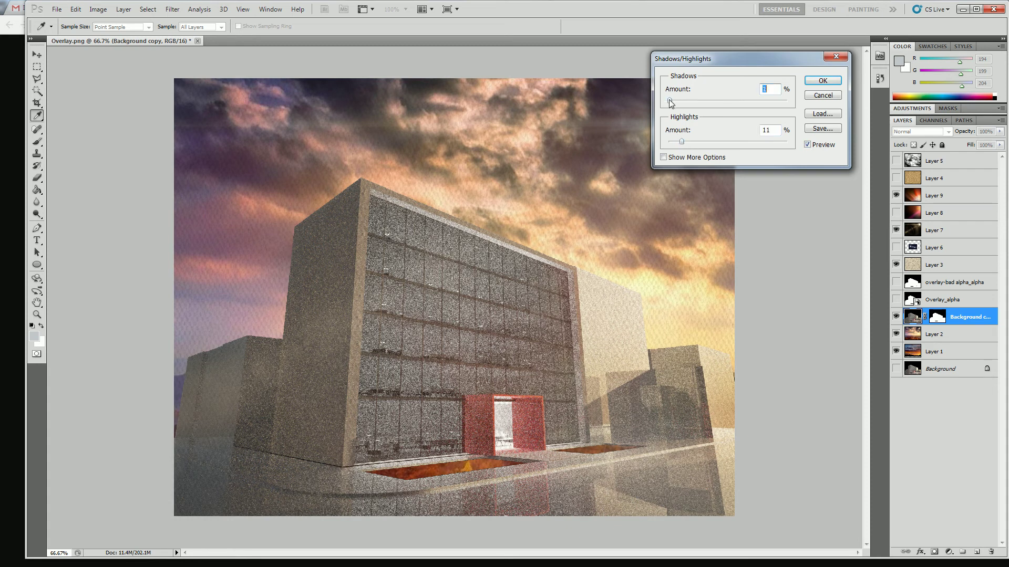
left_click(808, 144)
left_click(808, 144)
left_click(813, 147)
left_click(814, 148)
left_click_drag(669, 100, 671, 100)
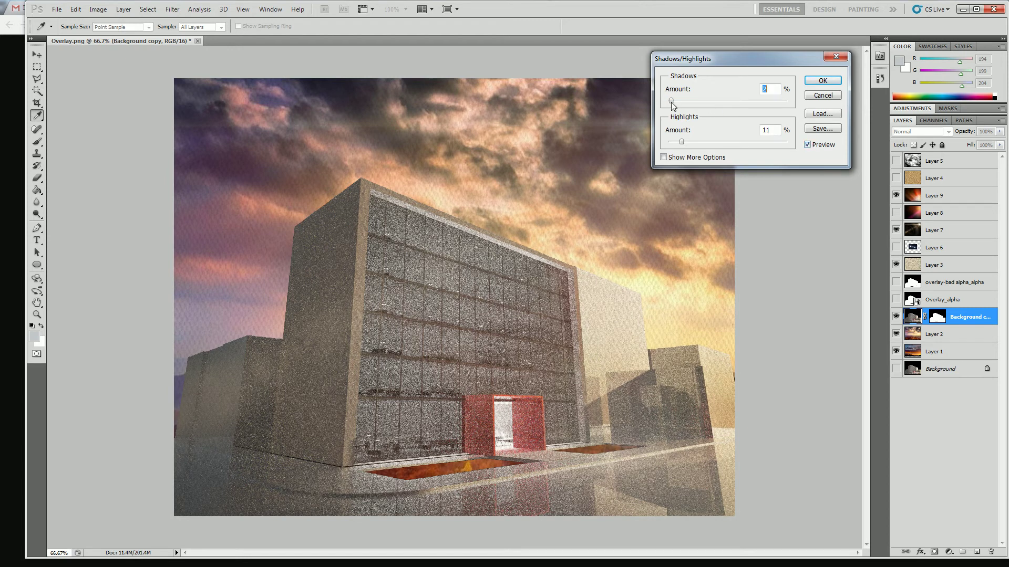
left_click(823, 80)
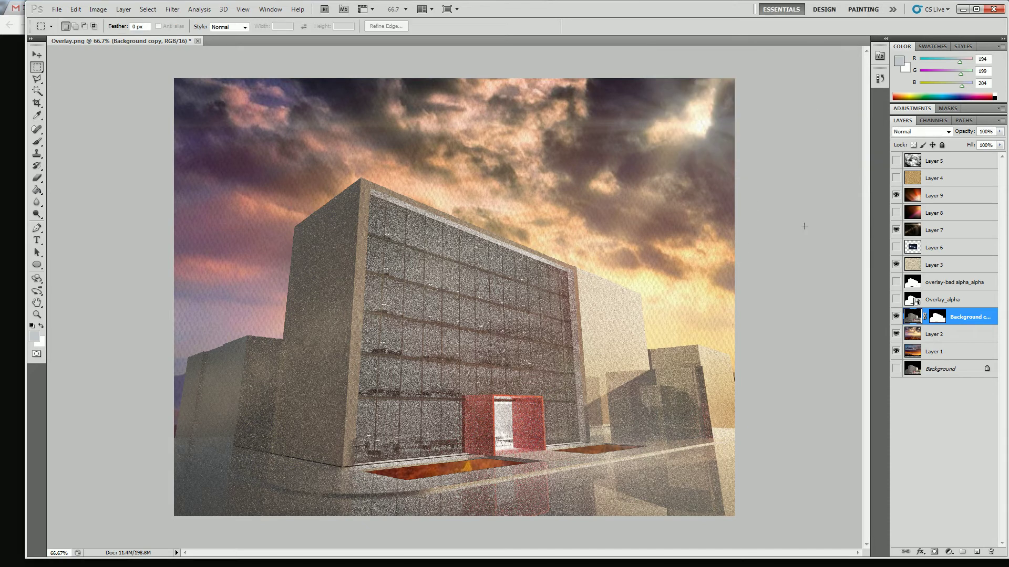
Start a Brightness/Contrast adjustment on the Background copy layer and set the brightness to 10, checking it with the preview.
left_click(98, 9)
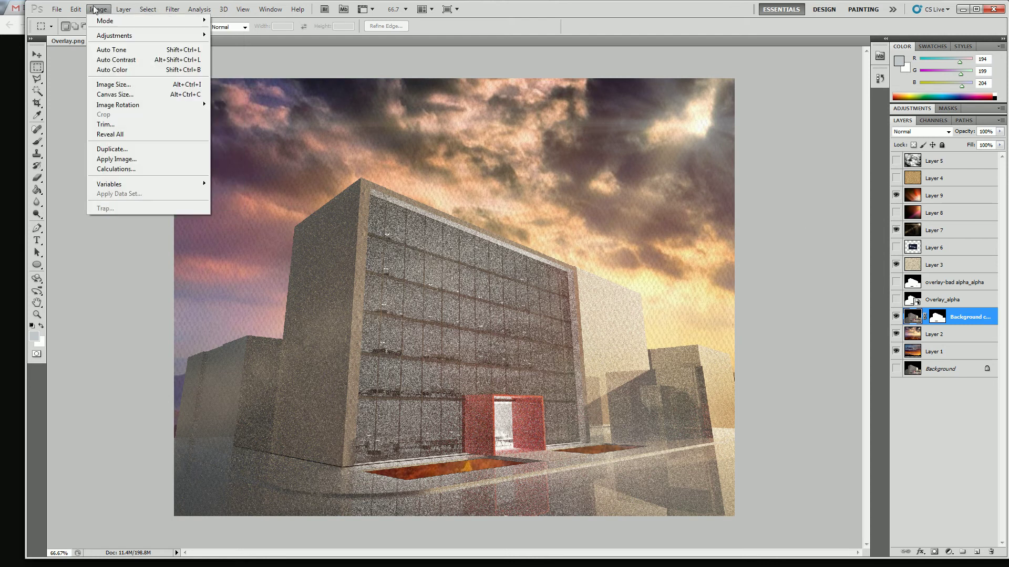
mouse_move(125, 37)
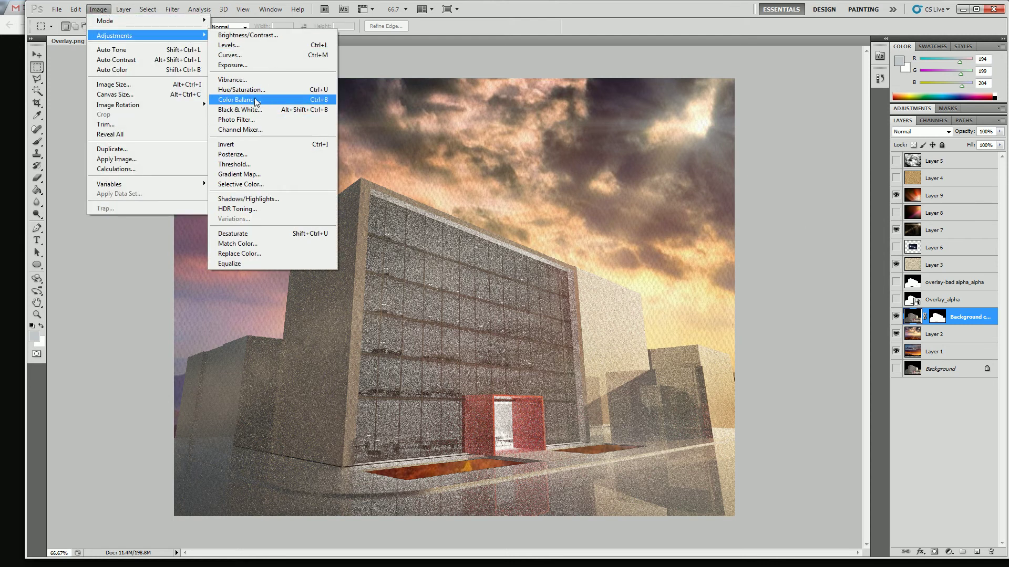
left_click(247, 35)
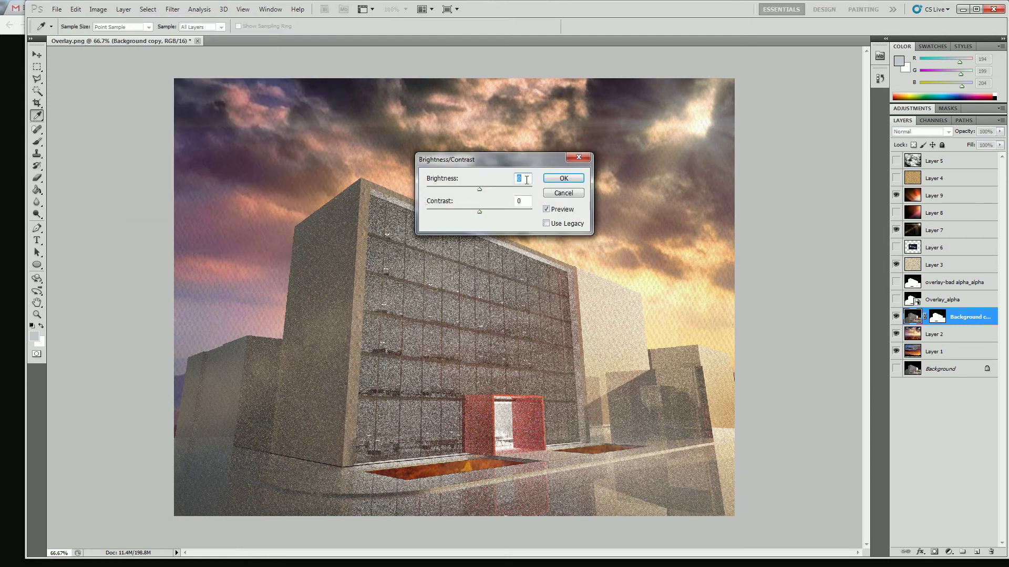
left_click_drag(504, 158, 652, 241)
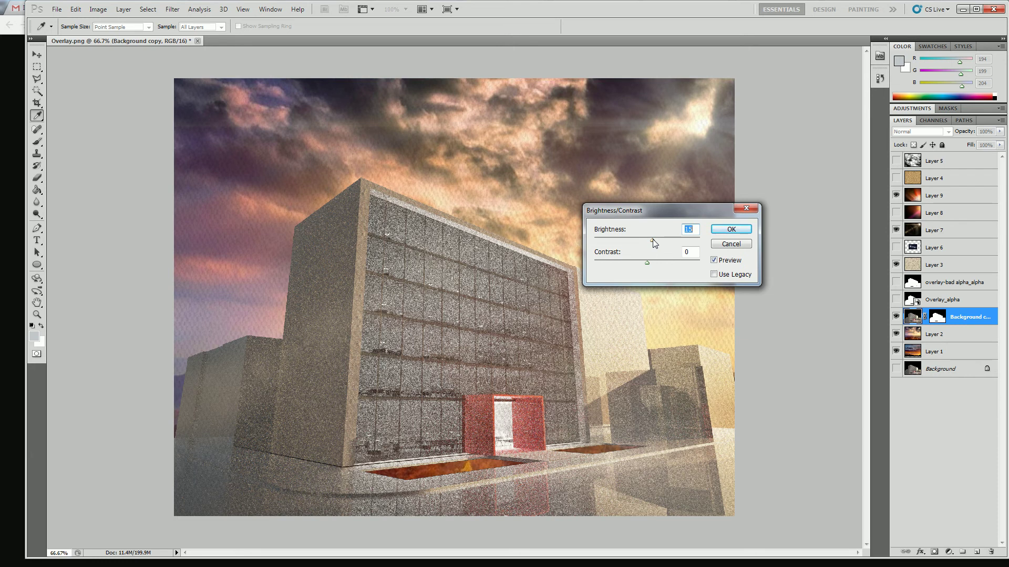
left_click_drag(654, 239, 693, 243)
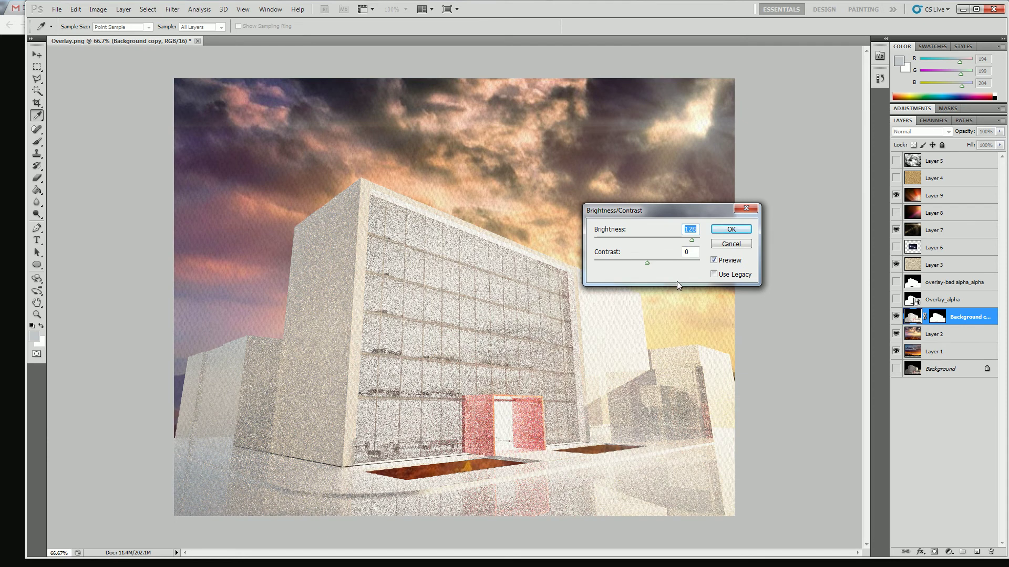
type("10")
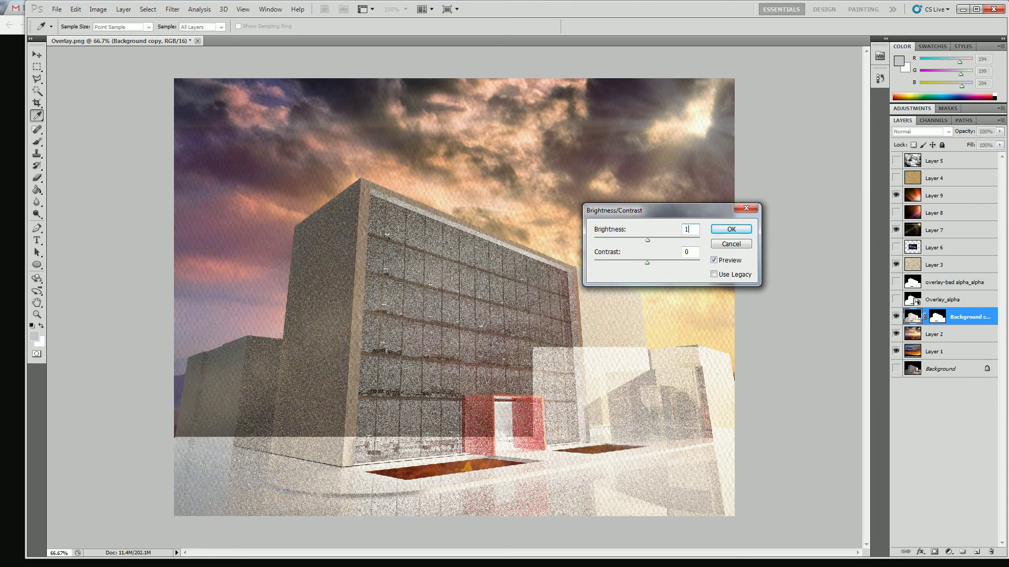
left_click(715, 261)
left_click(716, 260)
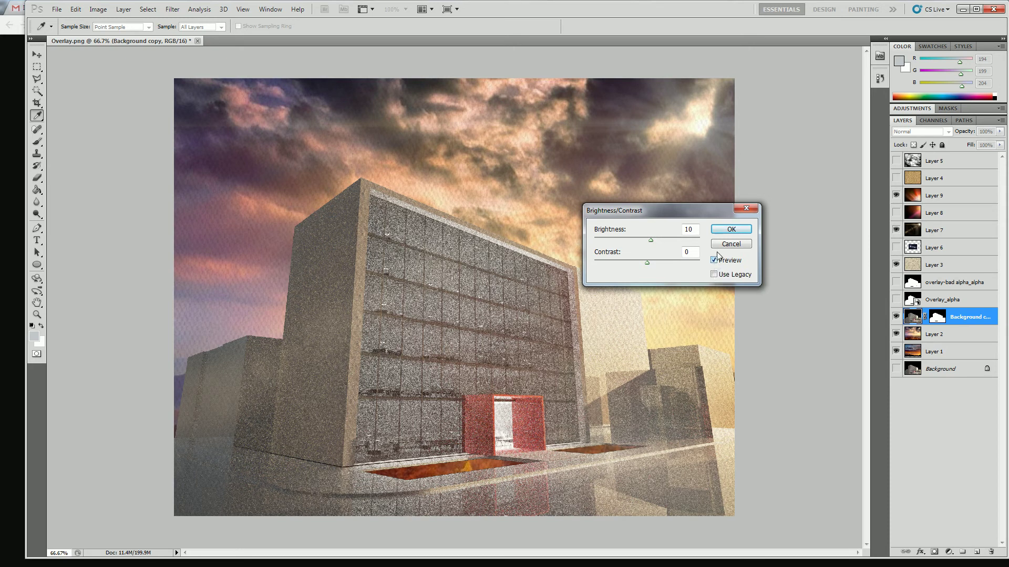
Set the contrast to 20, compare with the preview off and on, and apply the Brightness/Contrast adjustment.
left_click_drag(650, 260, 656, 262)
type("20")
left_click(719, 262)
left_click(721, 264)
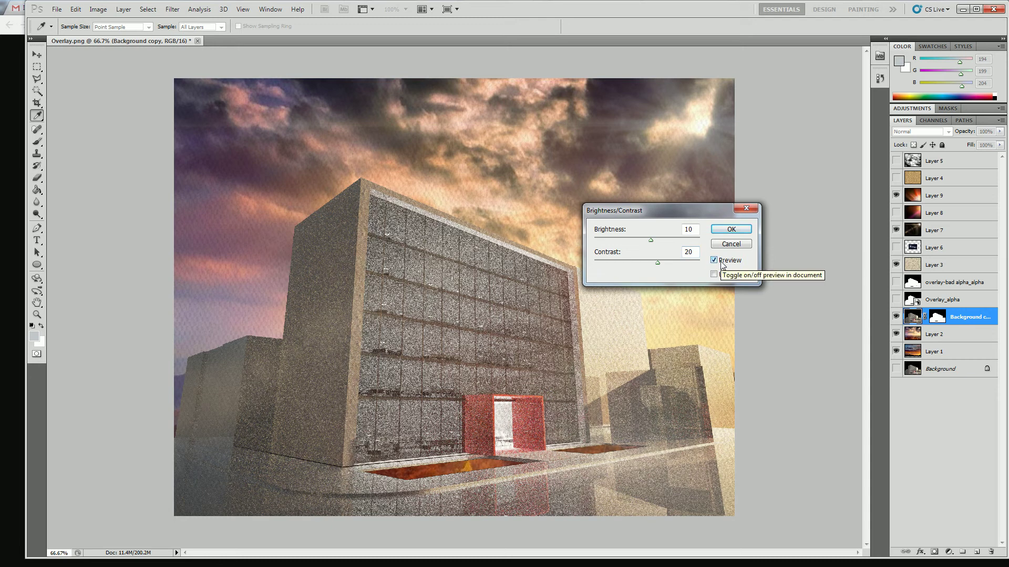
left_click(722, 265)
left_click(722, 266)
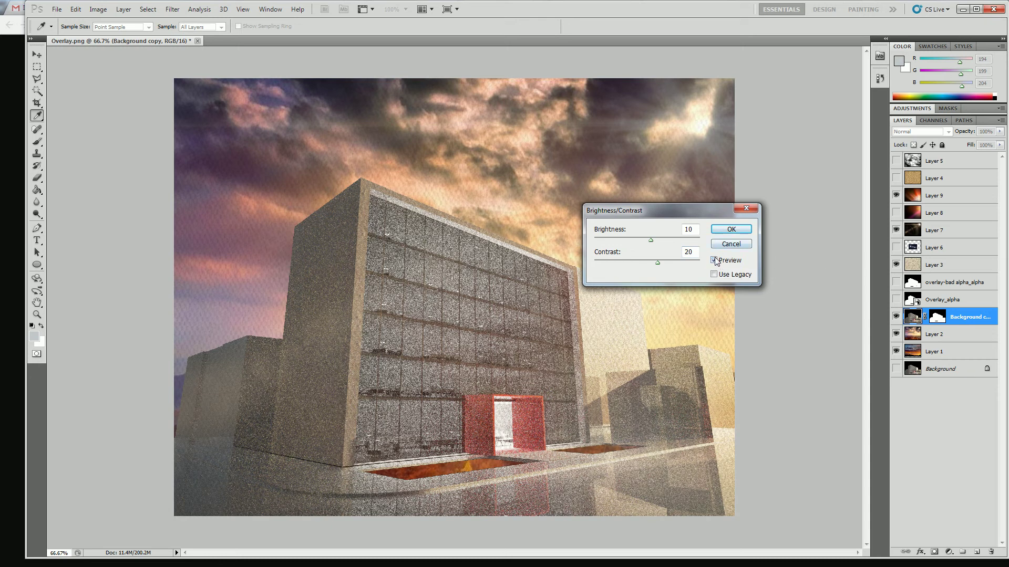
left_click(713, 259)
left_click(713, 259)
left_click(730, 230)
key("m")
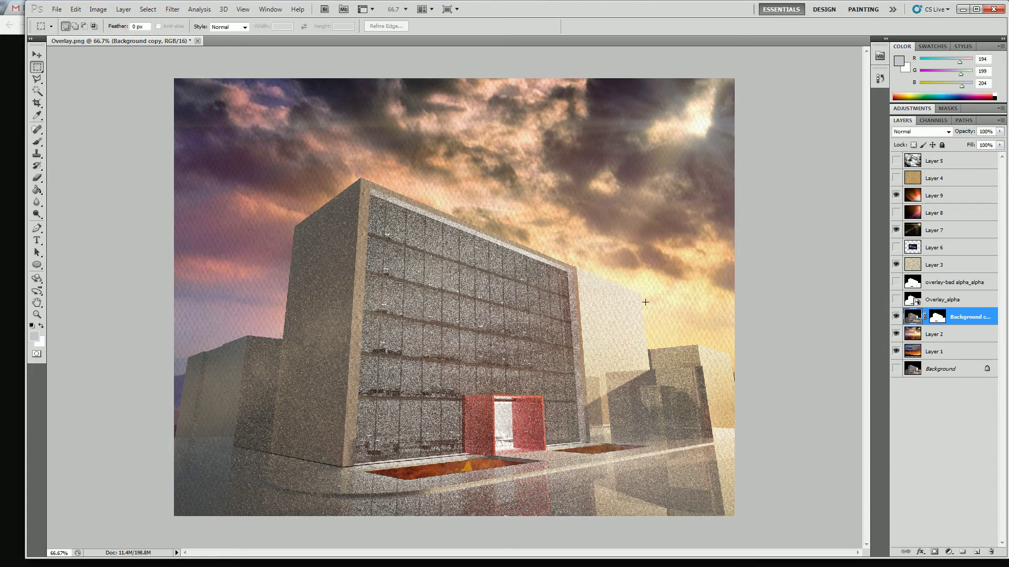
Hide the sky on Layers 1 and 2 and show the original Background layer for comparison.
left_click(896, 317)
left_click(896, 317)
left_click(897, 335)
left_click(896, 352)
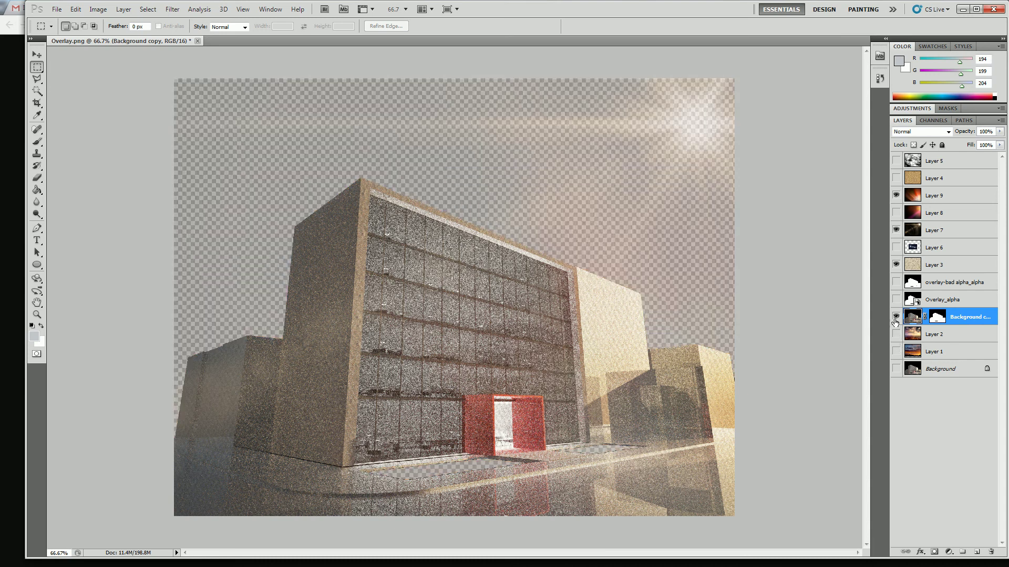
left_click(896, 318)
left_click(896, 318)
left_click(896, 369)
Compare the adjusted Background copy with the original Background by toggling the copy's visibility.
left_click(896, 317)
left_click(896, 317)
left_click(896, 317)
left_click(897, 318)
left_click(896, 317)
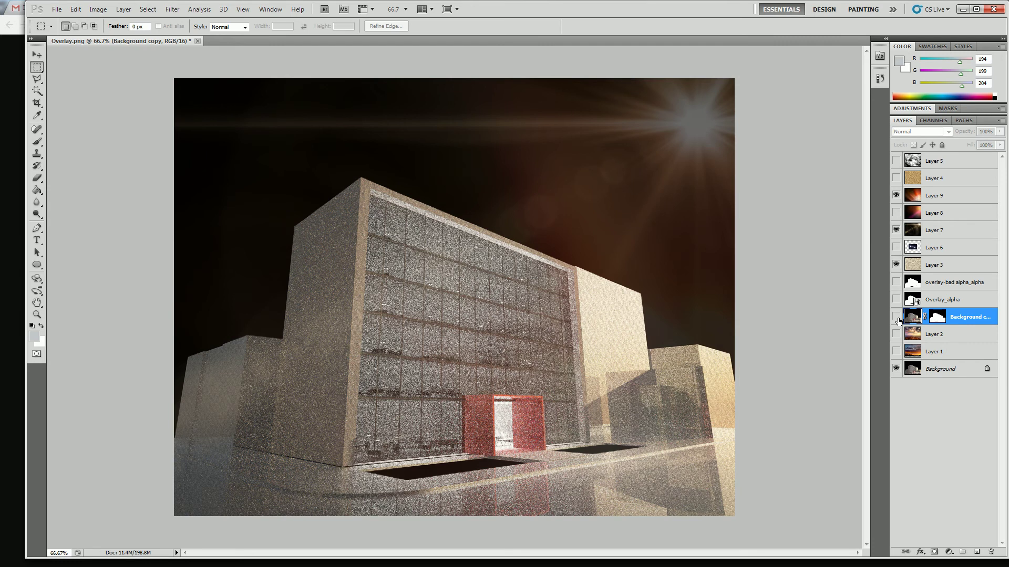
Keep toggling the Background copy against the original Background for comparison, and turn the Layer 2 sky back on.
left_click(896, 317)
left_click(897, 317)
left_click(895, 319)
left_click(895, 322)
left_click(894, 322)
left_click(895, 323)
left_click(895, 322)
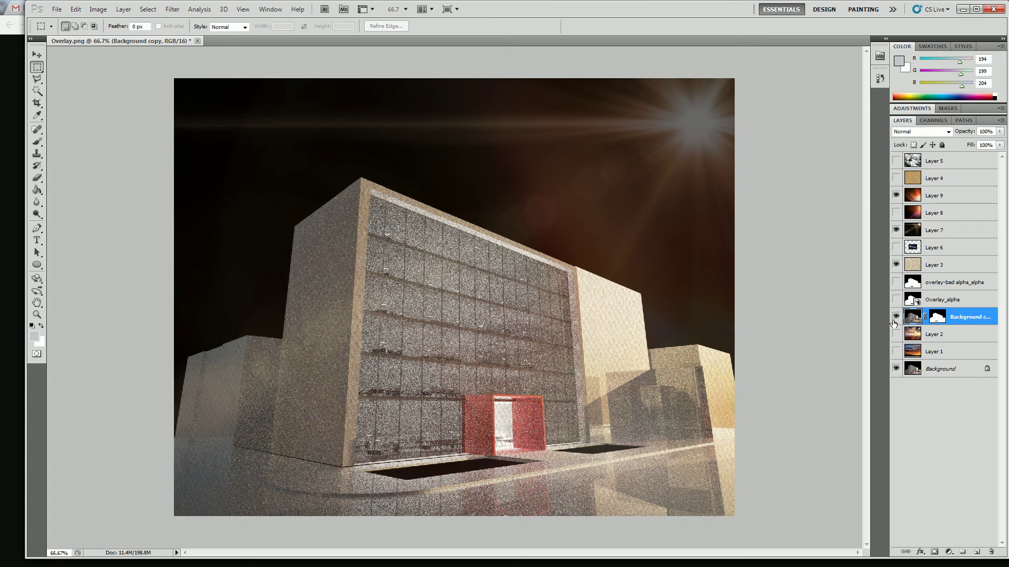
left_click(894, 321)
left_click(895, 321)
left_click(896, 335)
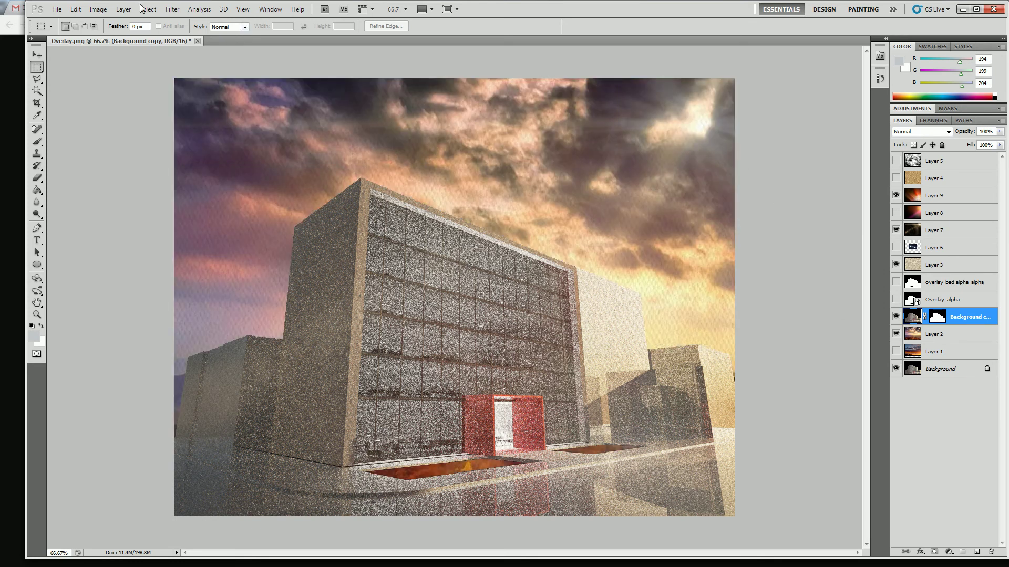
Start a Vibrance adjustment on the Background copy layer, trying saturation up to 100 before setting vibrance to 6 and saturation to 28.
left_click(94, 10)
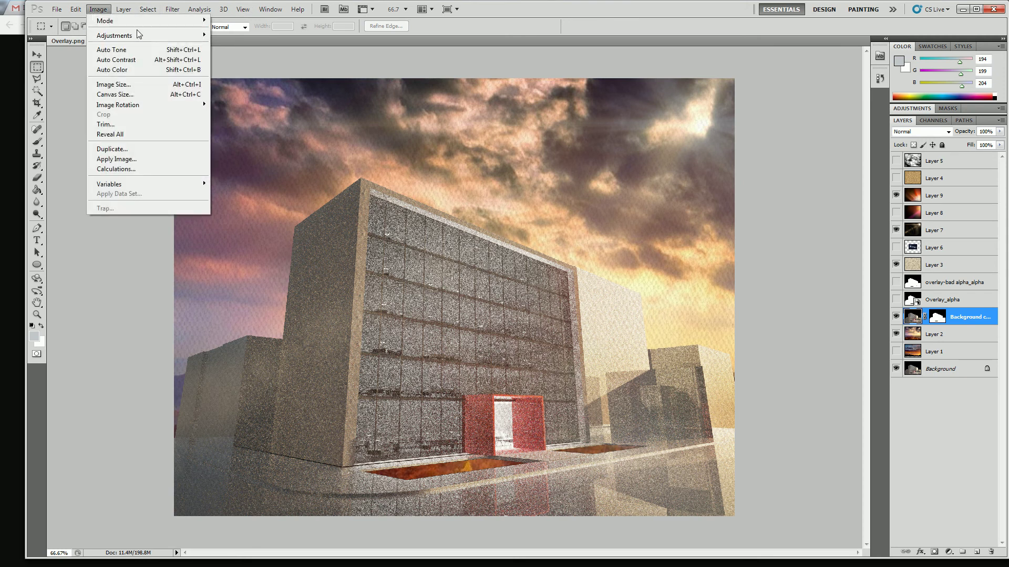
mouse_move(165, 38)
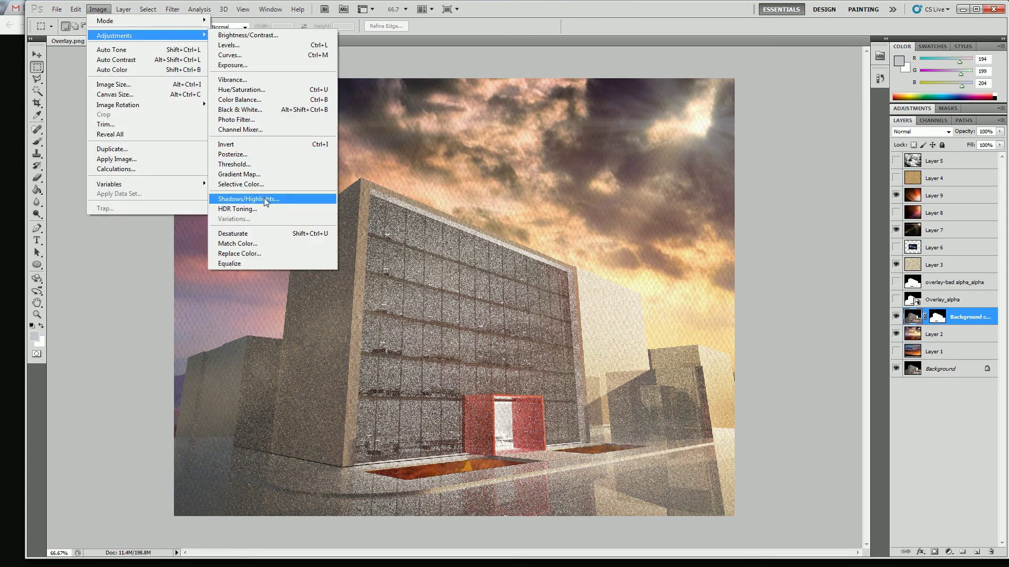
left_click(237, 79)
left_click_drag(485, 191, 510, 227)
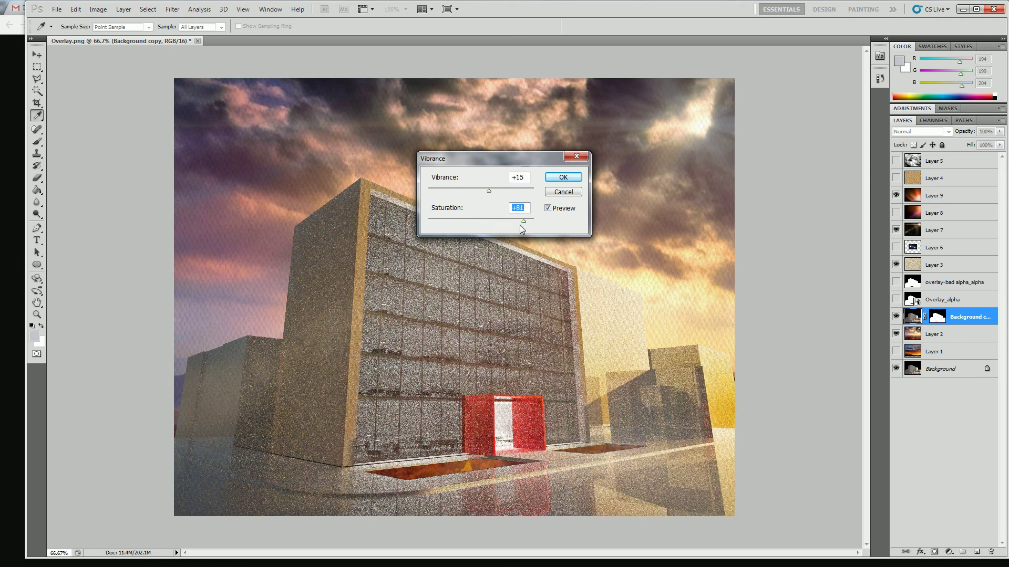
left_click_drag(485, 190, 489, 191)
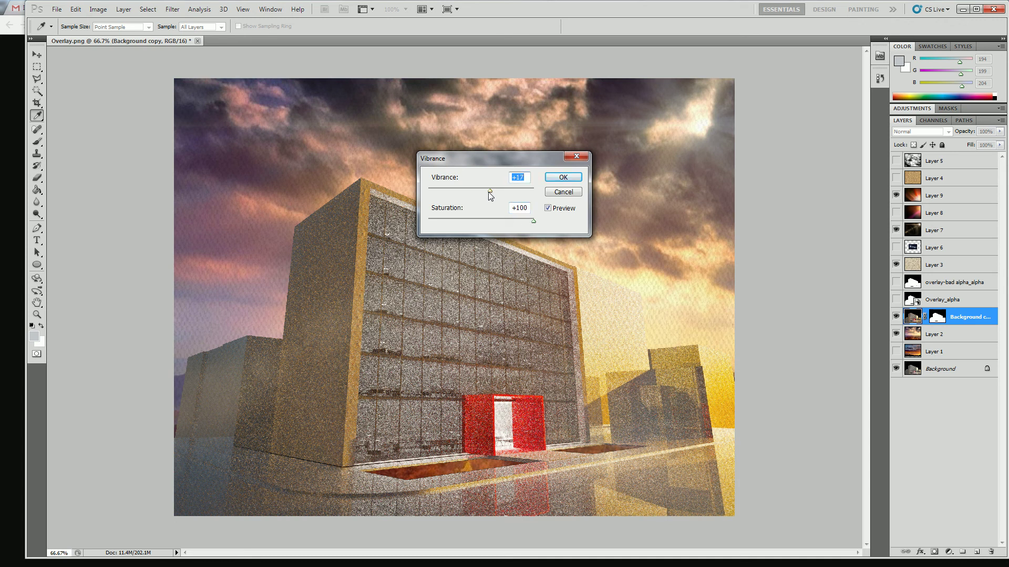
left_click_drag(489, 193, 494, 221)
left_click(509, 220)
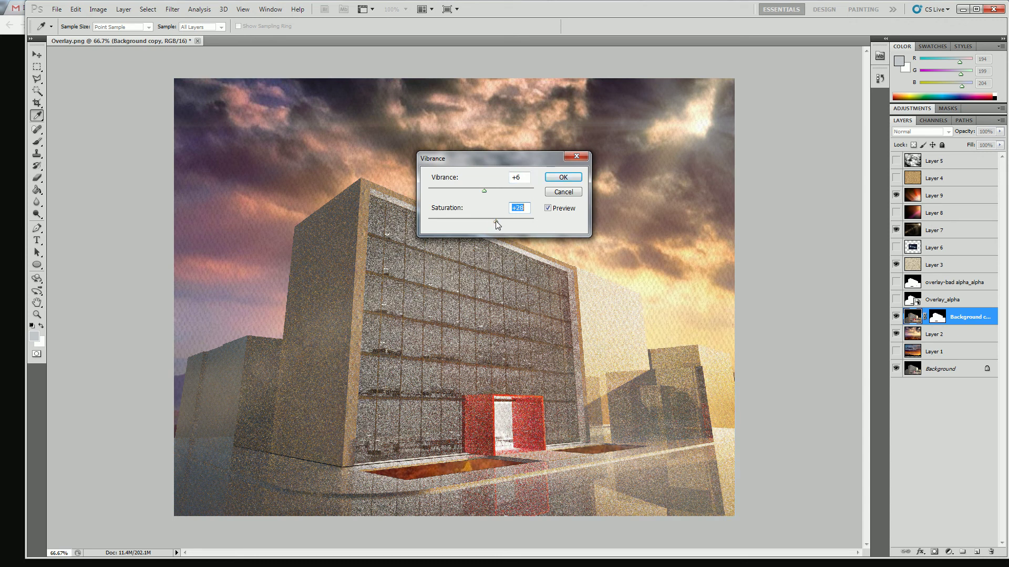
Reduce the saturation further to a subtle level, fine-tune the vibrance, and apply the Vibrance adjustment to the building layer.
mouse_move(493, 222)
left_mouse_down()
mouse_move(426, 222)
mouse_move(484, 214)
mouse_move(541, 222)
mouse_move(487, 207)
left_mouse_up()
left_click_drag(484, 226, 483, 223)
left_click(482, 222)
left_click_drag(482, 222, 480, 221)
left_click(490, 192)
left_click(553, 177)
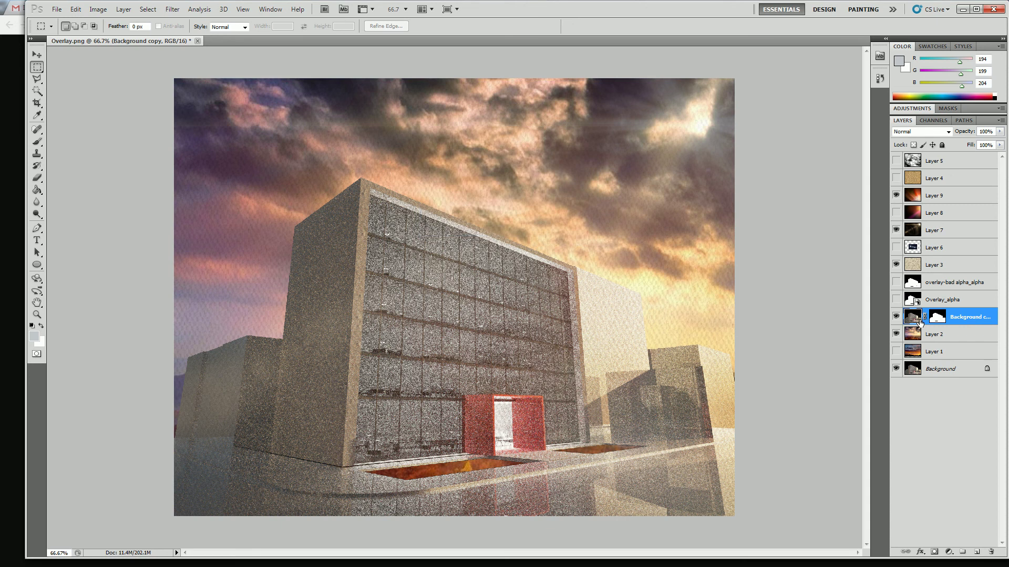
Compare the adjusted building with the Layer 2 sky hidden and shown.
left_click(896, 334)
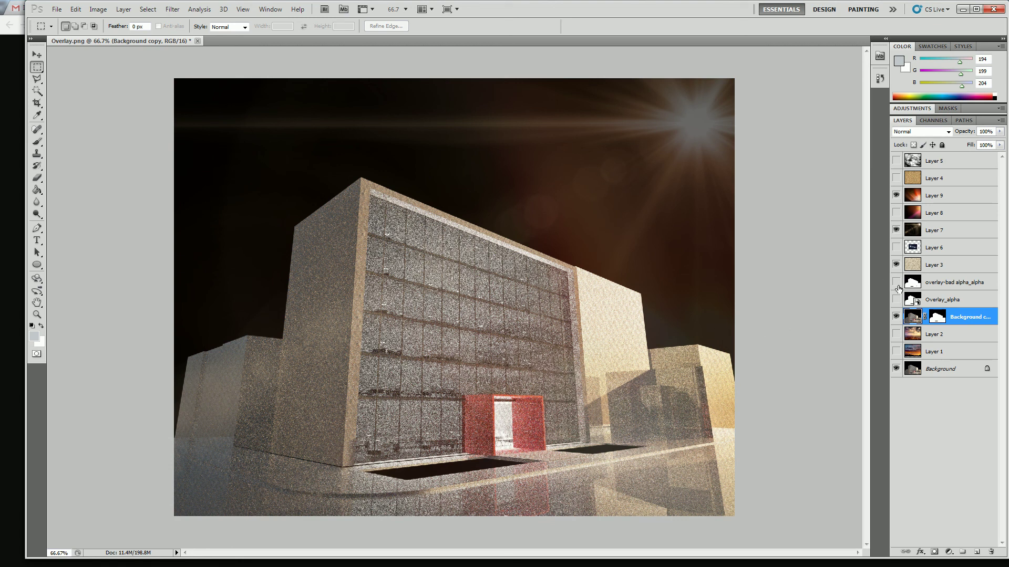
left_click(896, 334)
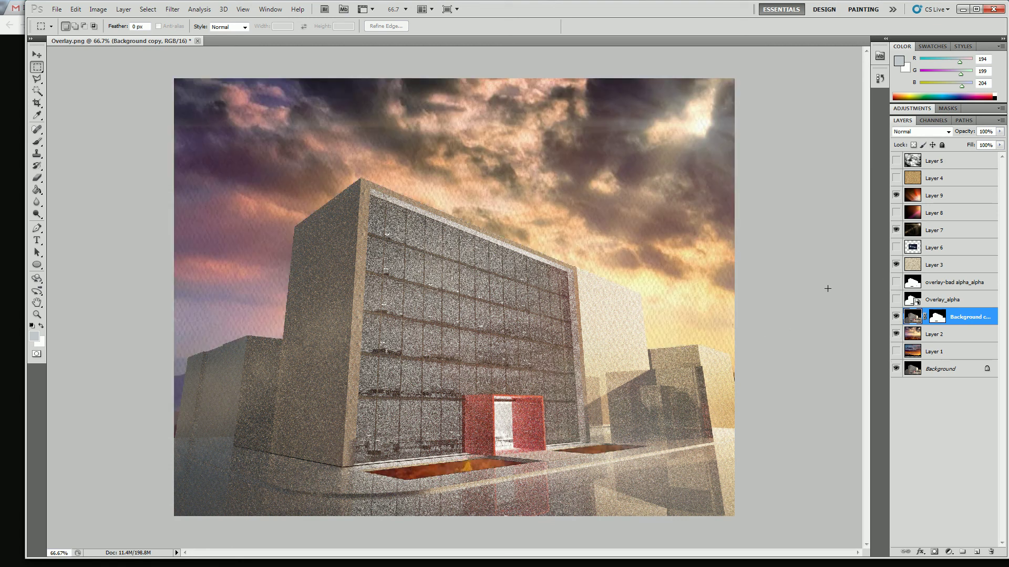